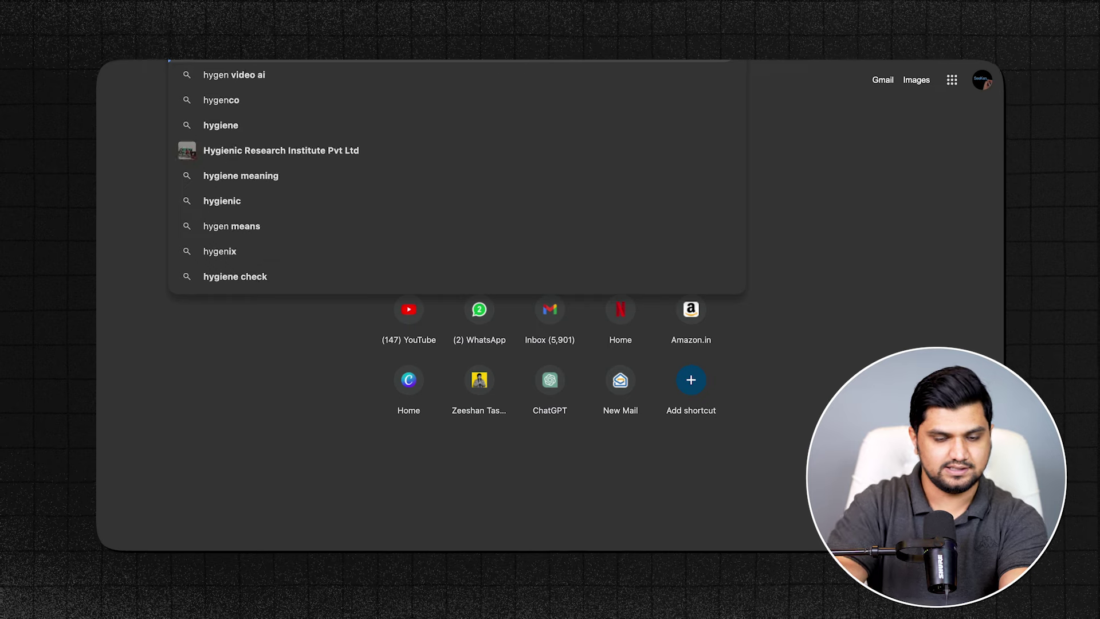
# Search the web for hygen, open the official HeyGen website and sign in to the account
pyautogui.press('Return')
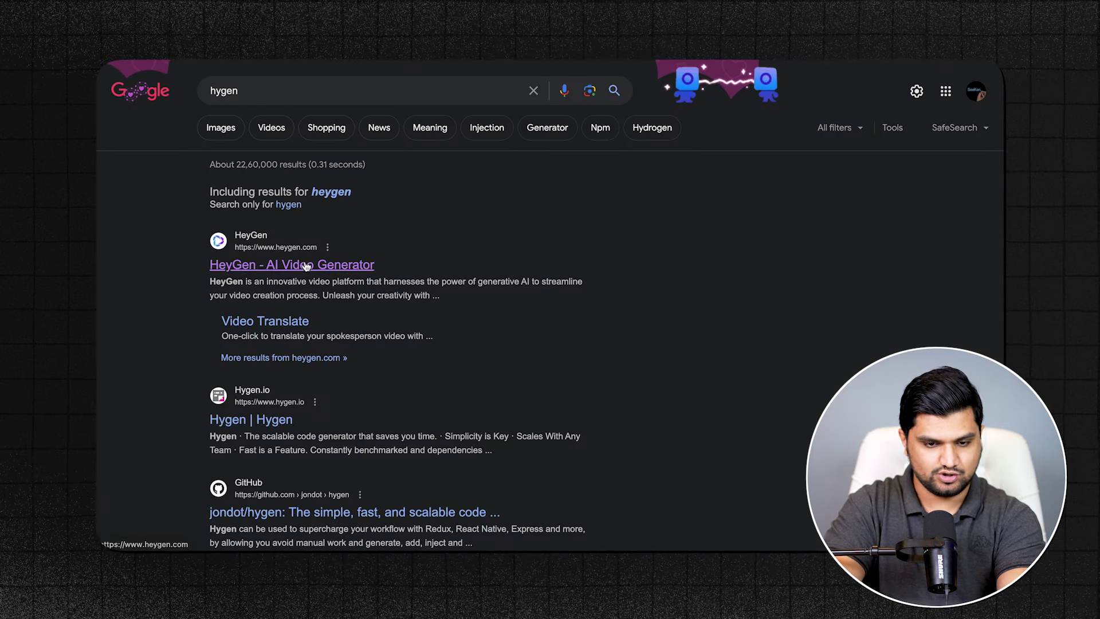
pyautogui.click(306, 265)
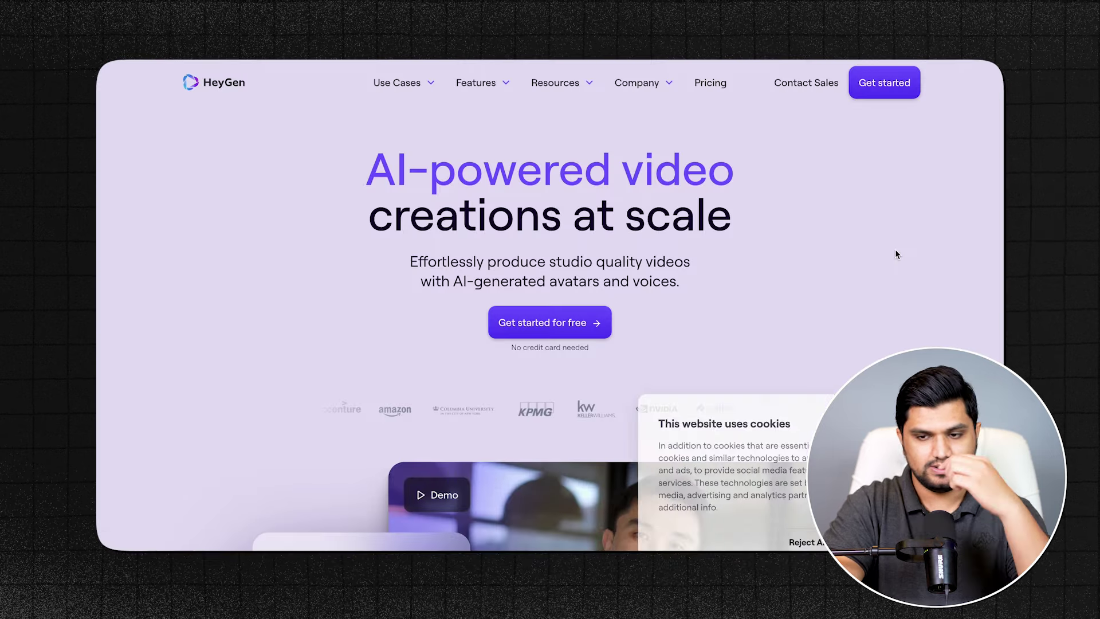
pyautogui.click(884, 83)
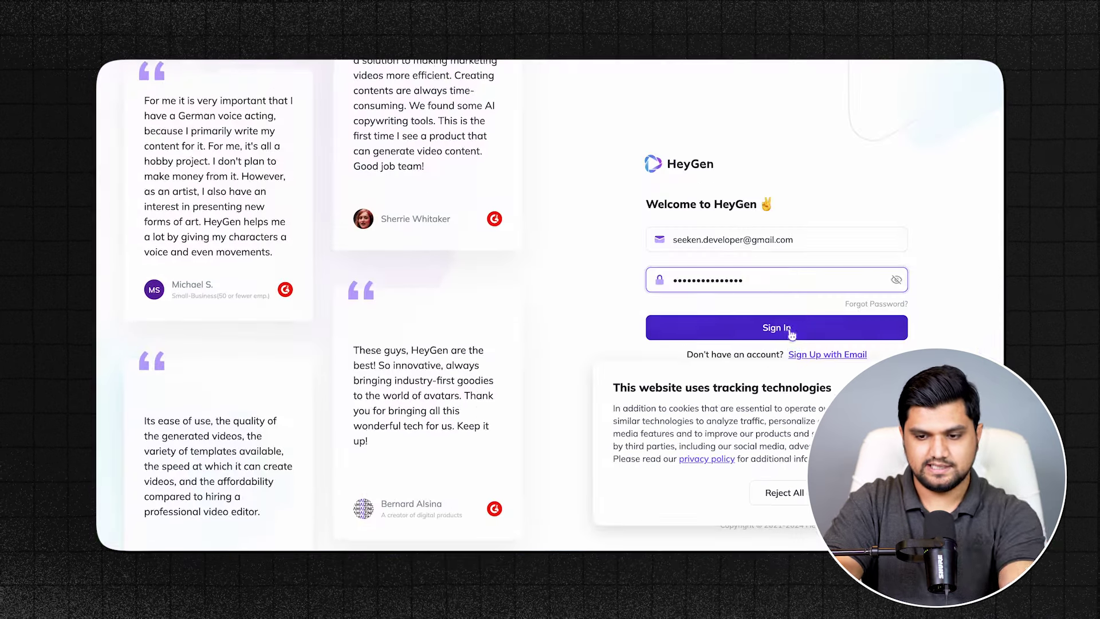
pyautogui.click(793, 329)
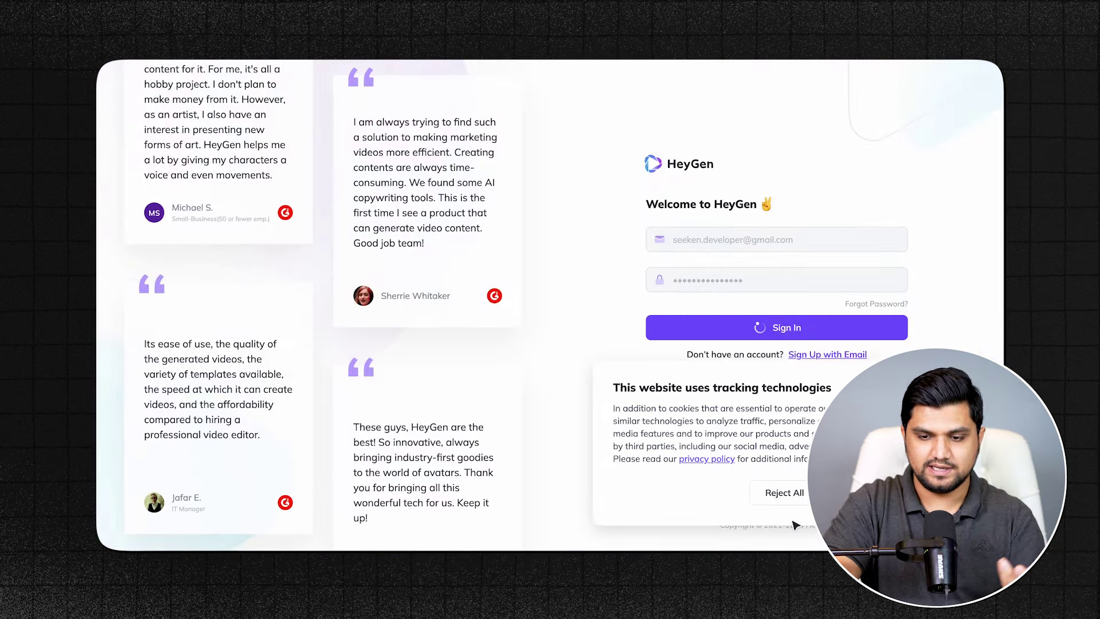
pyautogui.click(659, 243)
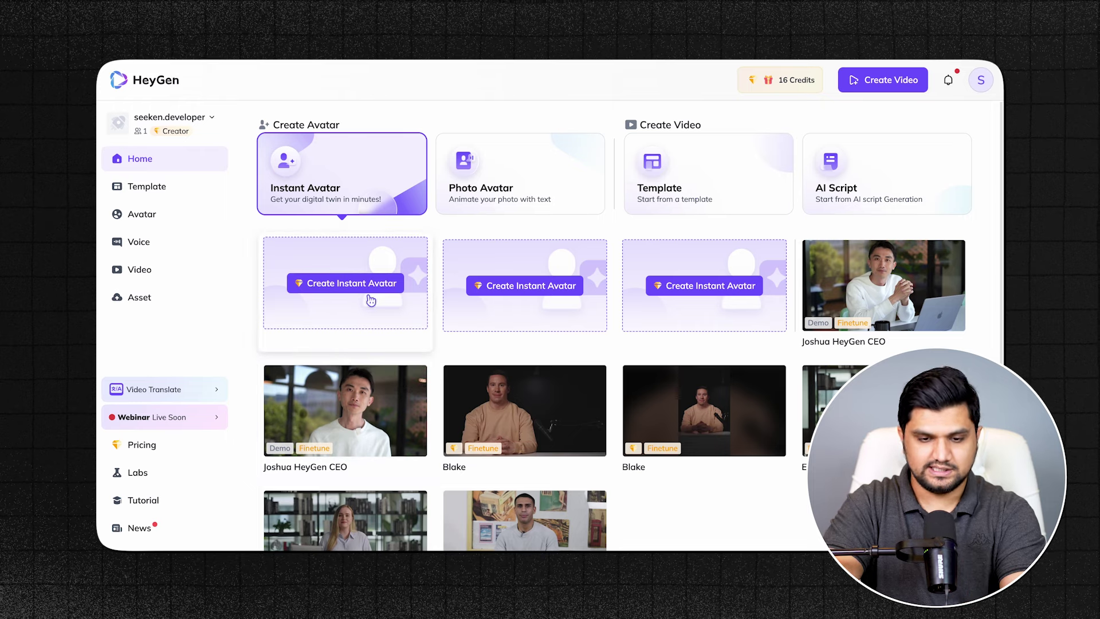
# Start creating an Instant Avatar and go through the text instructions to the upload stage, pausing the intro video
pyautogui.click(352, 284)
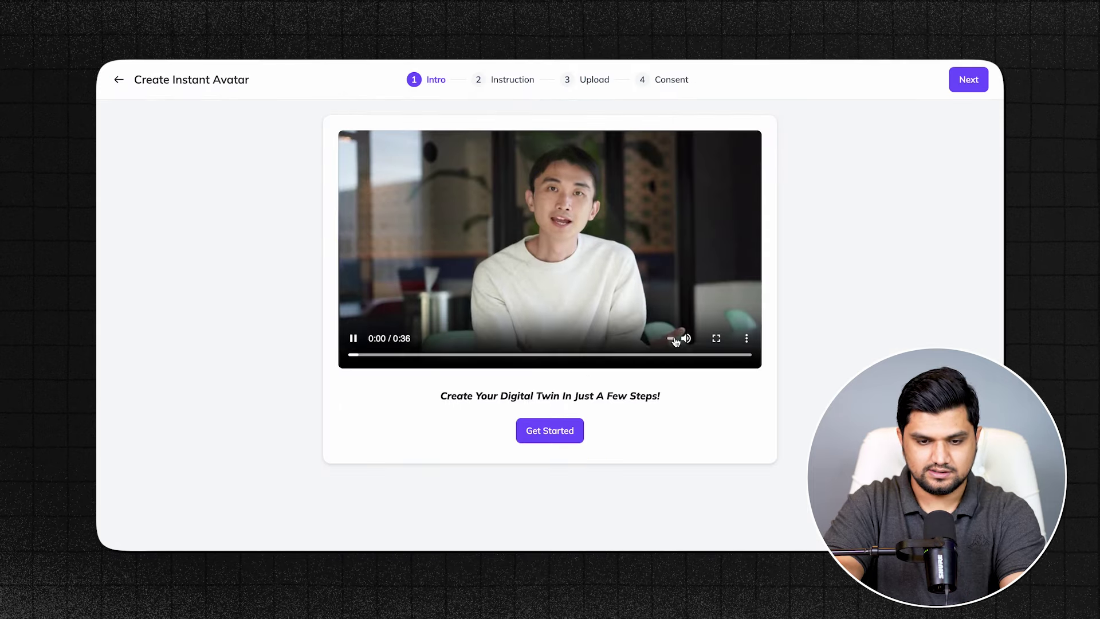
pyautogui.click(353, 338)
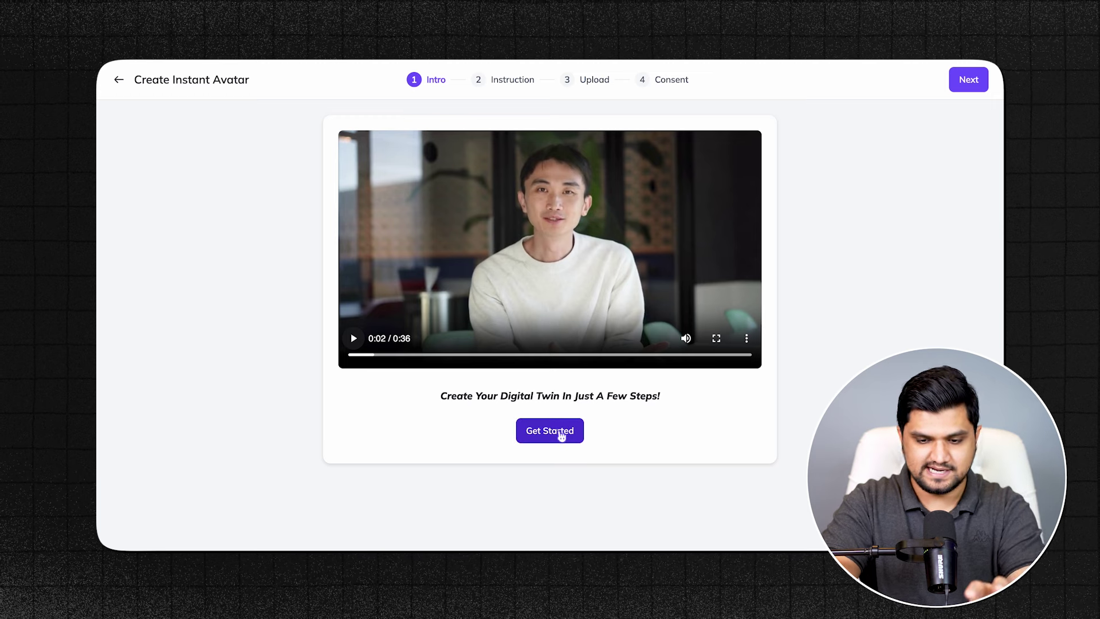
pyautogui.click(561, 437)
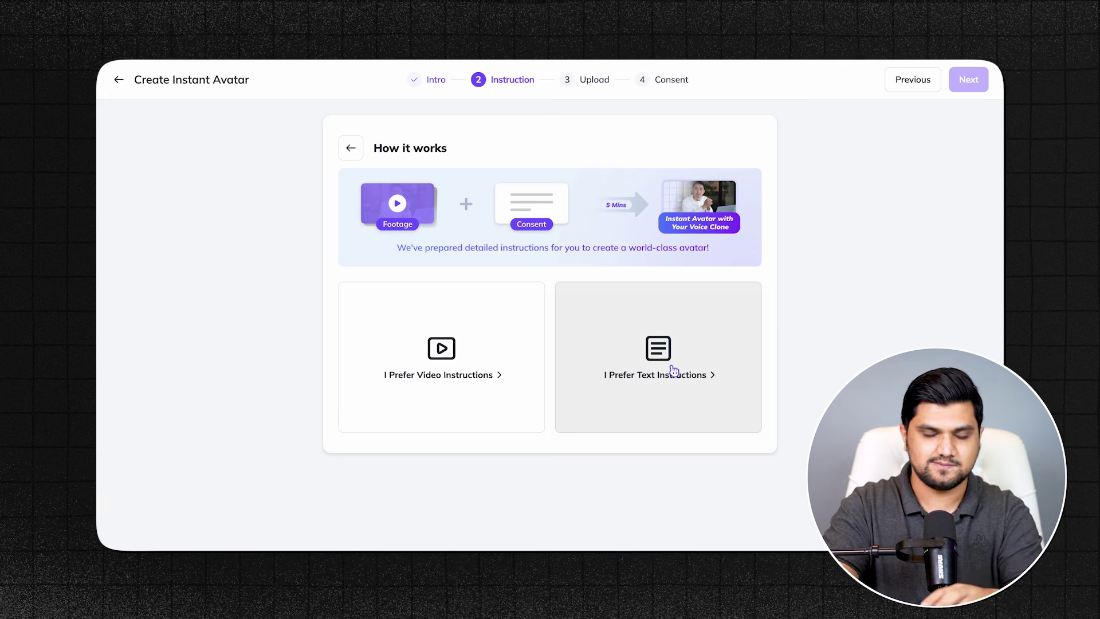
pyautogui.click(674, 371)
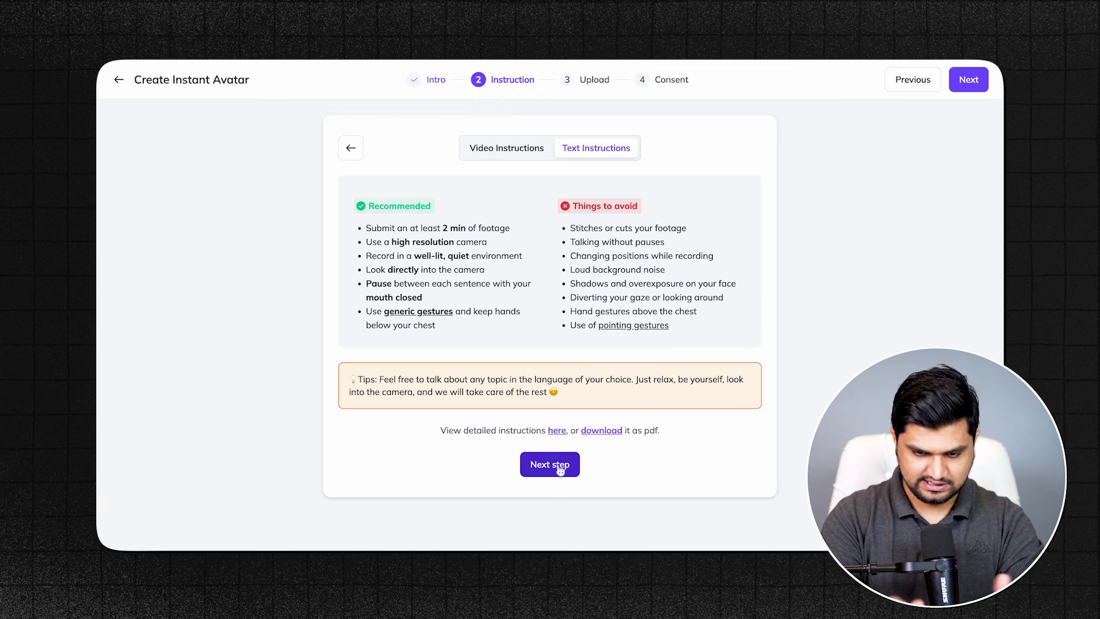
pyautogui.click(561, 470)
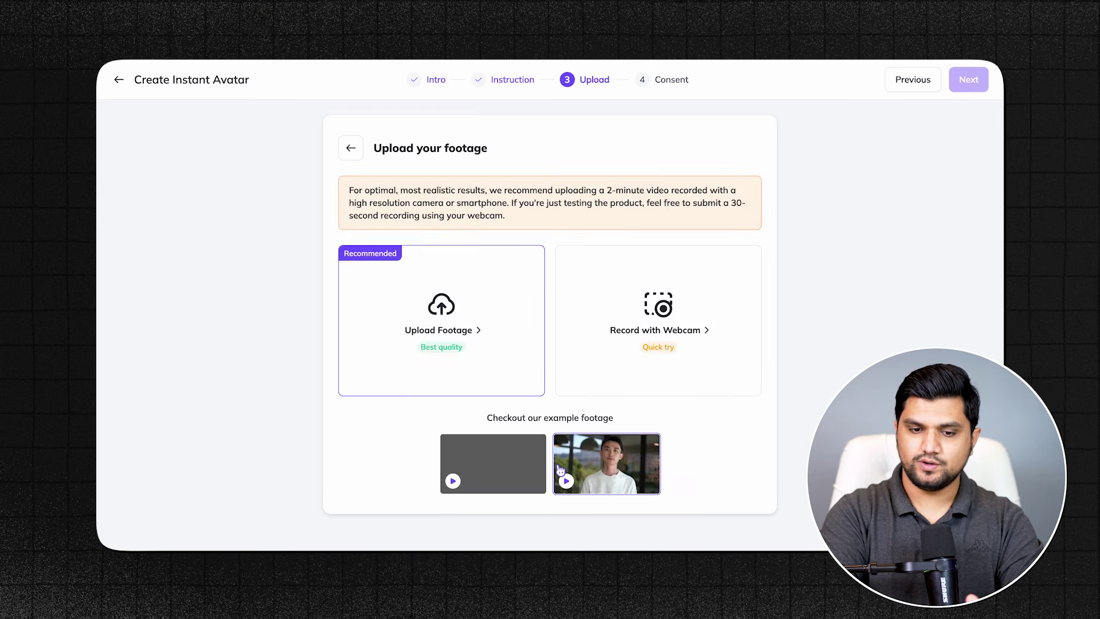
# Choose footage upload as the source for the avatar after viewing the webcam recording option
pyautogui.click(447, 323)
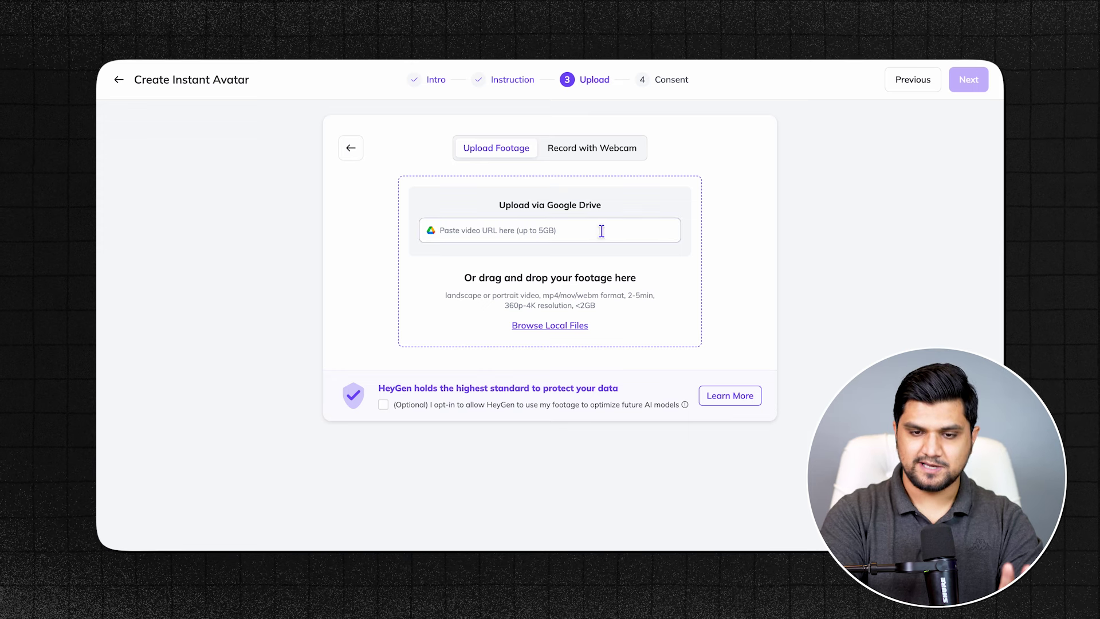
pyautogui.click(603, 154)
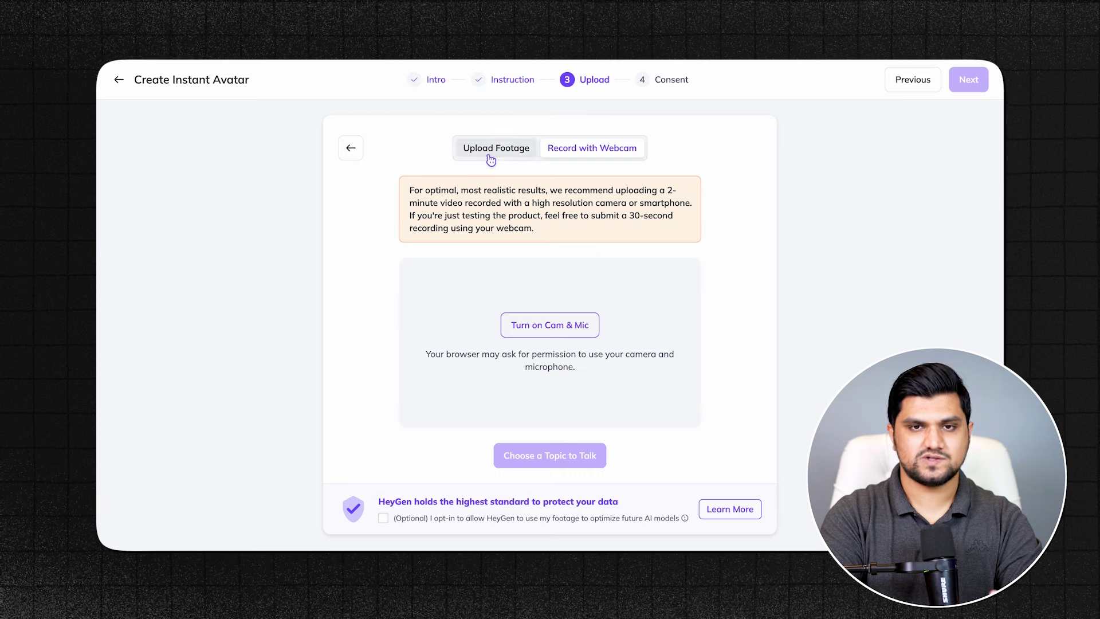
pyautogui.click(496, 156)
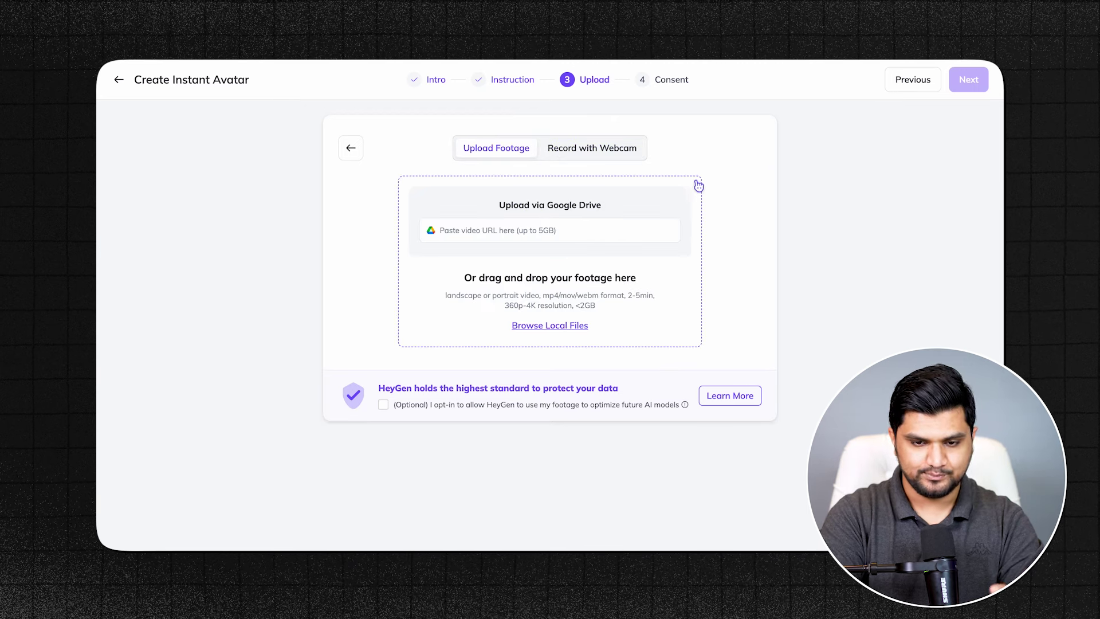
# Try to upload the local video file C0416.MP4 from the Desktop folder as the avatar footage
pyautogui.click(562, 326)
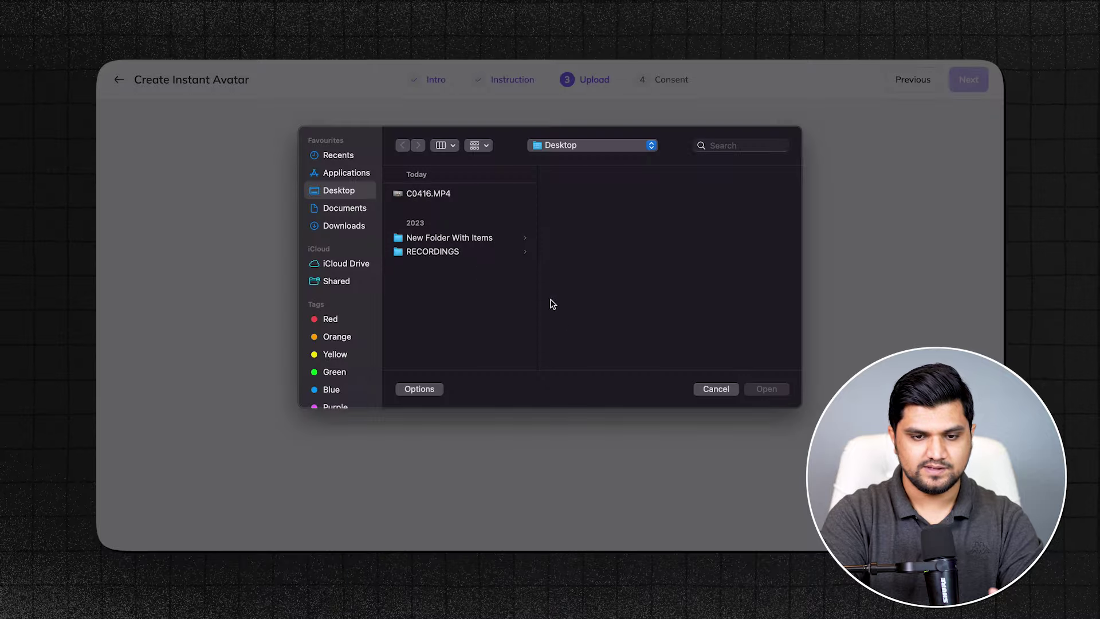
pyautogui.click(431, 193)
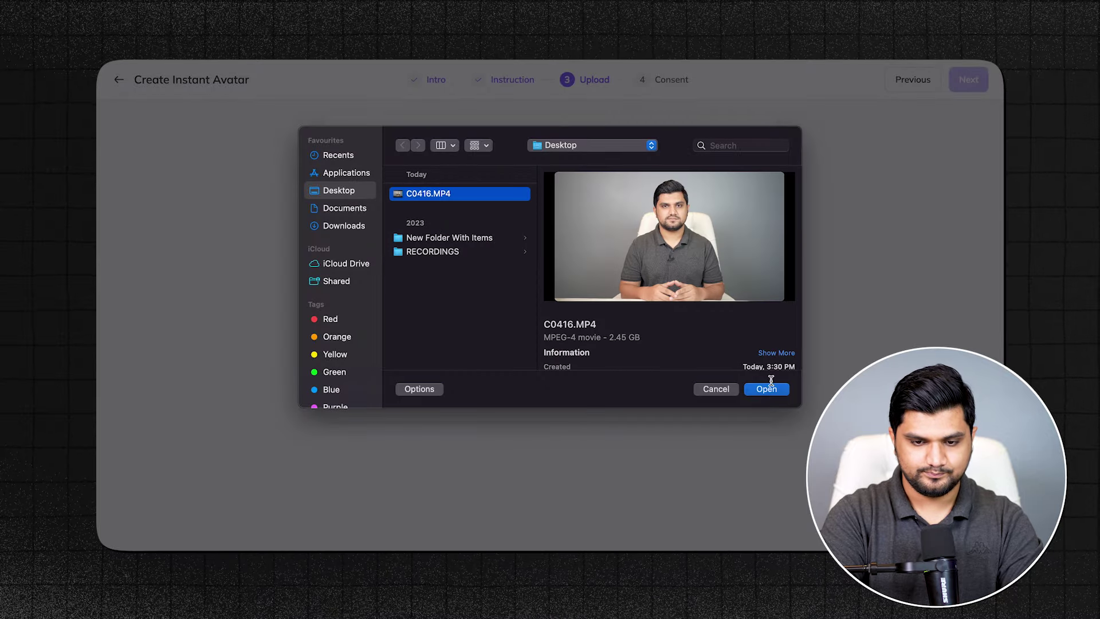
pyautogui.click(756, 389)
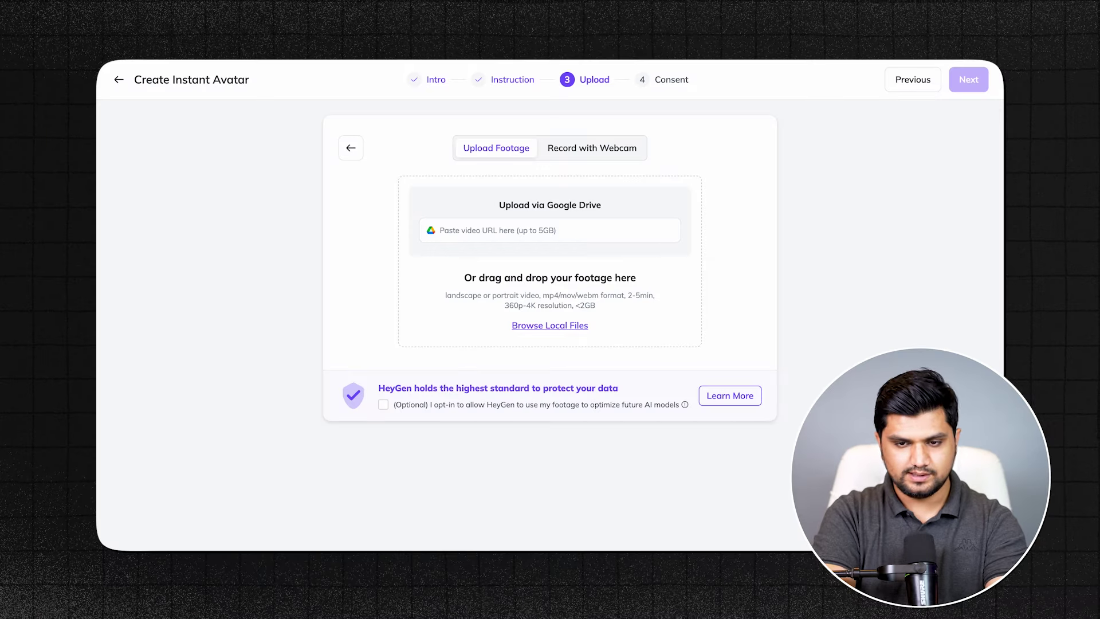
# Upload C0416 - Compressed.mp4 from the recent downloads and approve it as meeting all four footage requirements
pyautogui.click(762, 1)
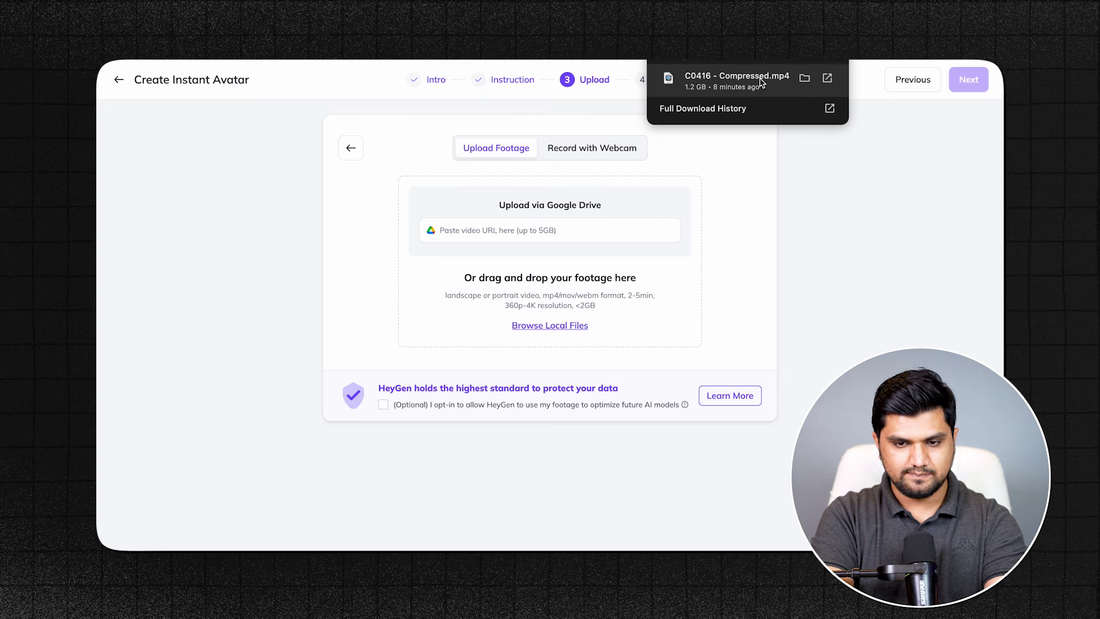
pyautogui.moveTo(762, 83); pyautogui.dragTo(552, 254)
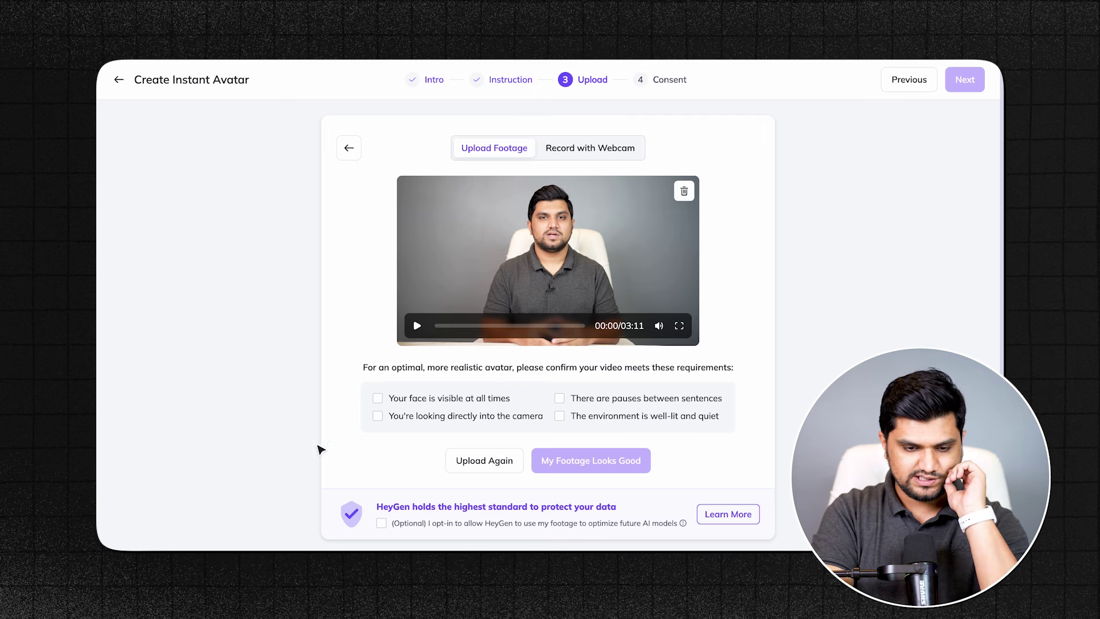
pyautogui.click(379, 399)
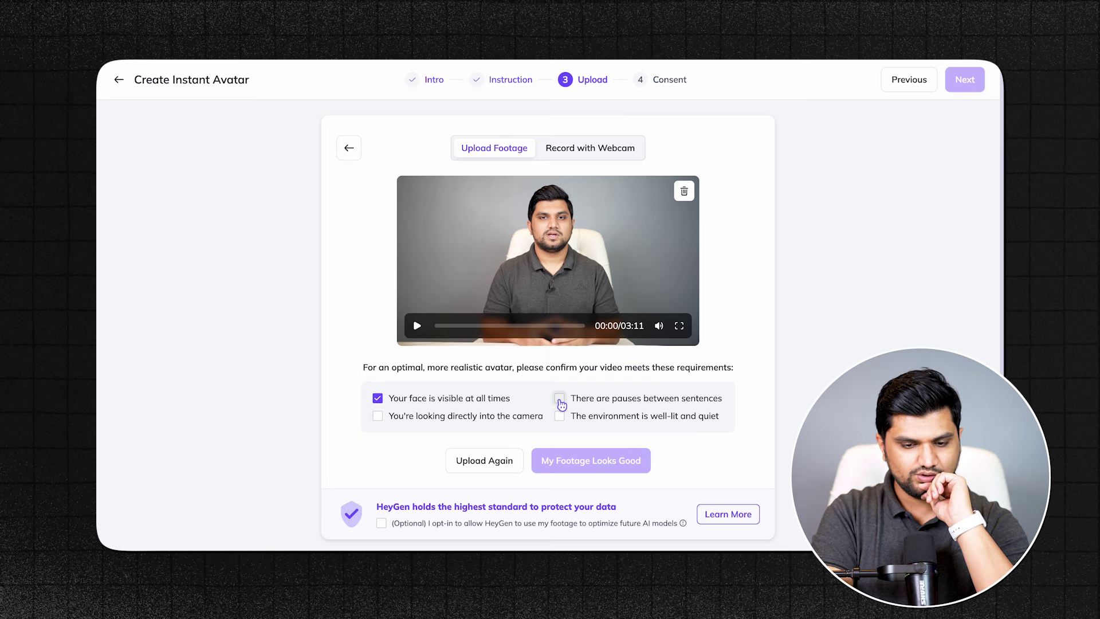
pyautogui.click(379, 417)
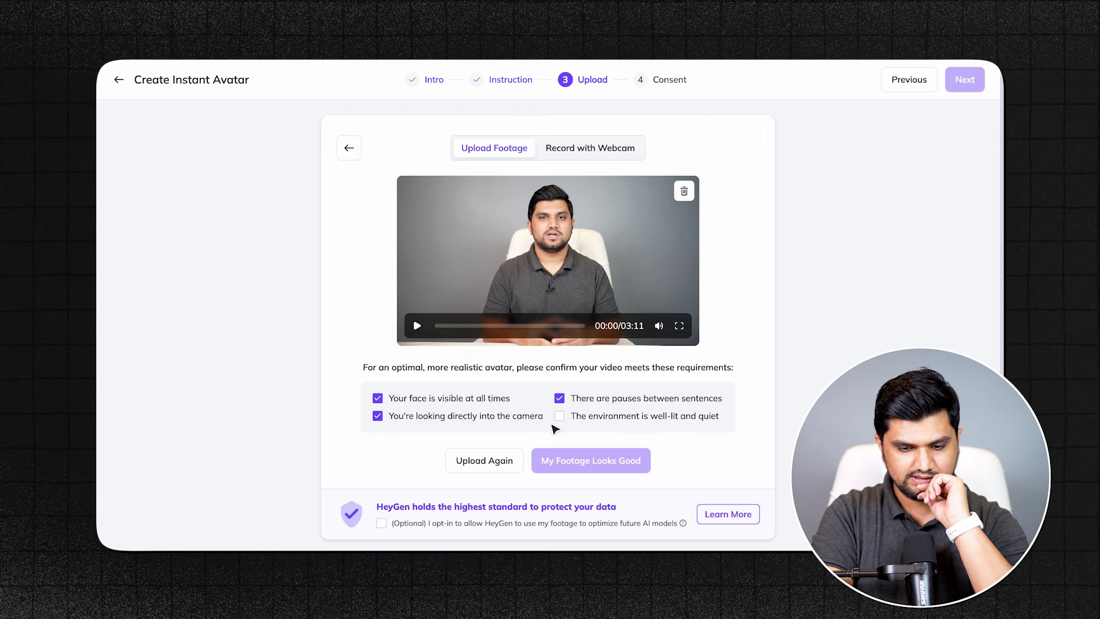
pyautogui.click(559, 416)
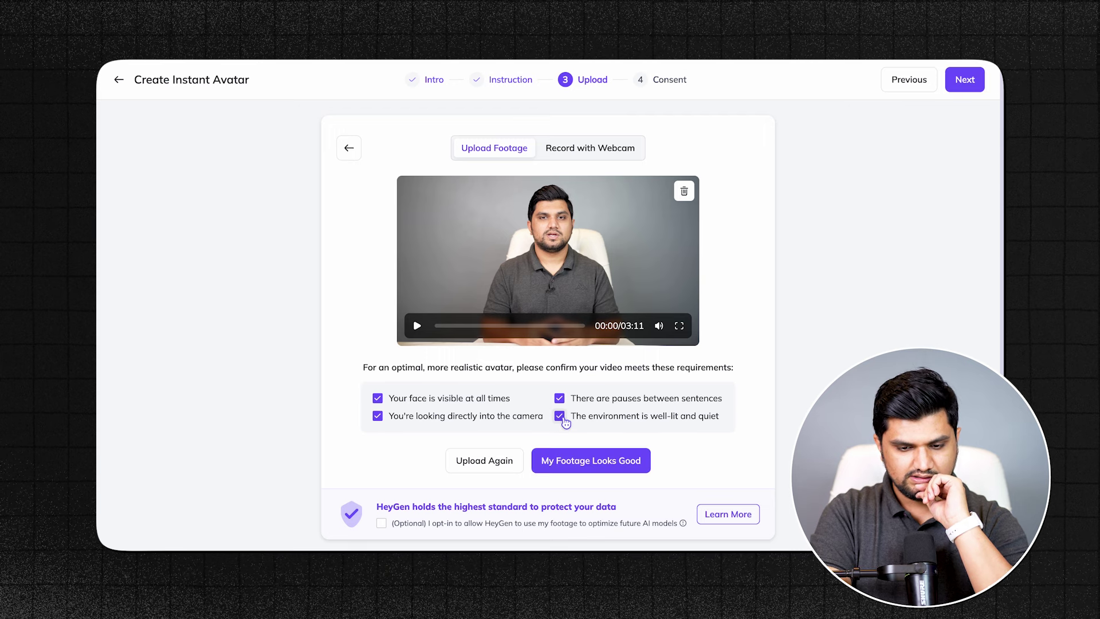
pyautogui.click(604, 468)
# Record the English consent script by webcam, allowing camera and microphone access this time only, and submit it
pyautogui.click(550, 284)
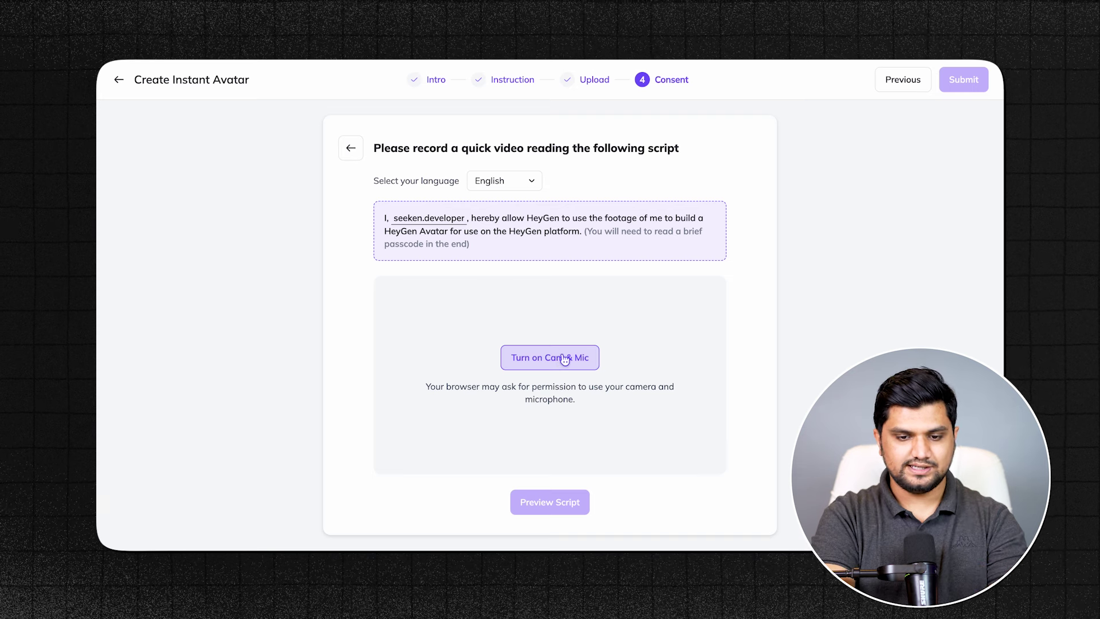
pyautogui.click(558, 358)
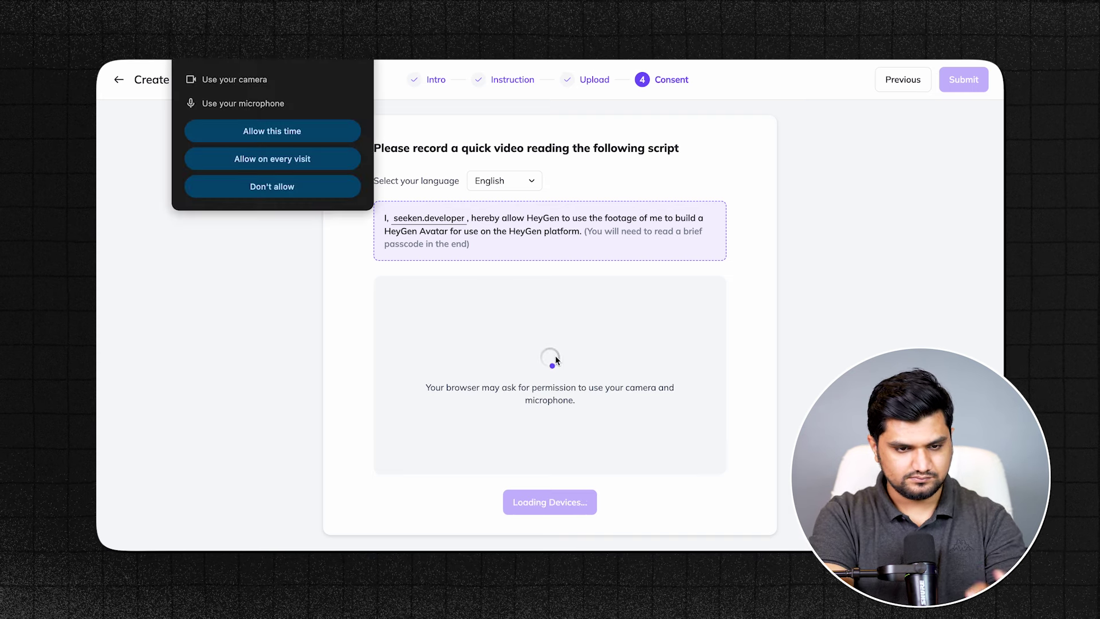
pyautogui.click(297, 137)
pyautogui.scroll(-1, 558, 258)
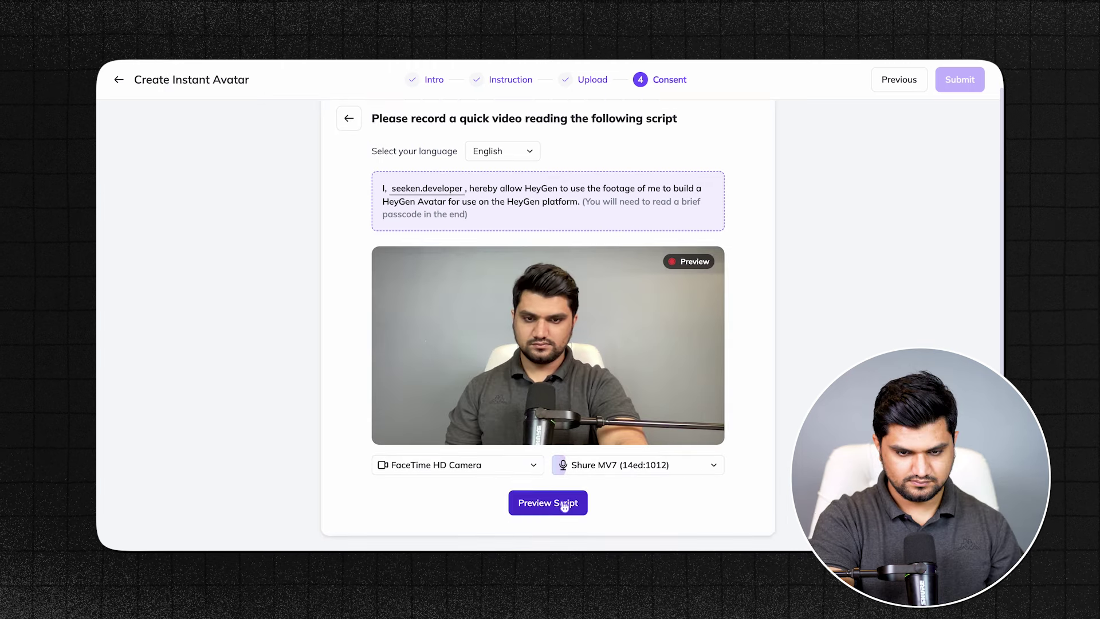
pyautogui.click(564, 502)
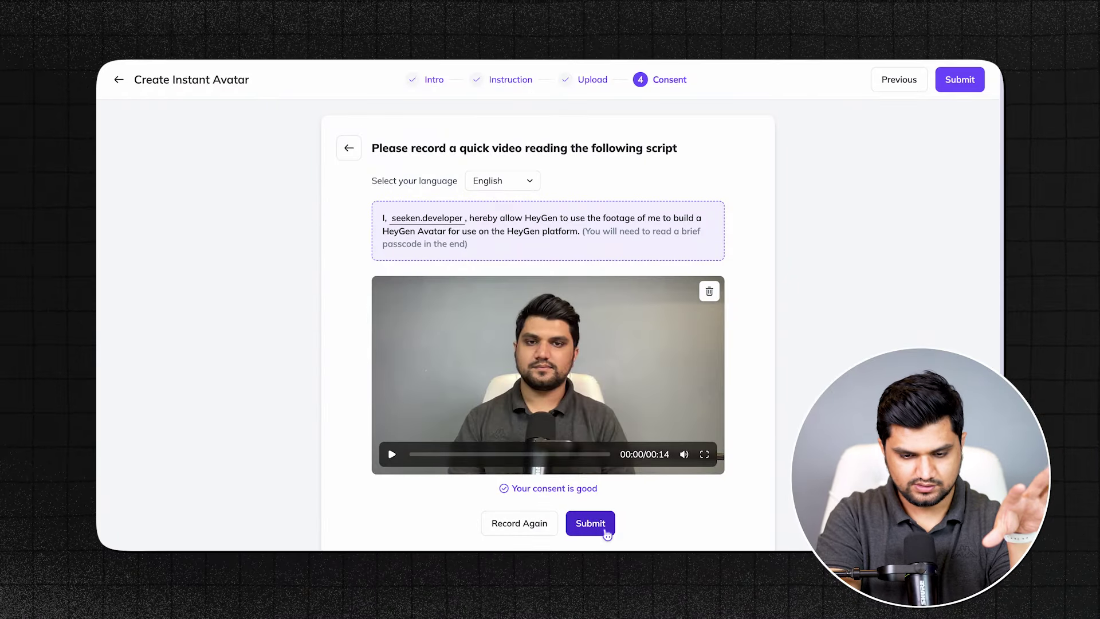
pyautogui.click(595, 524)
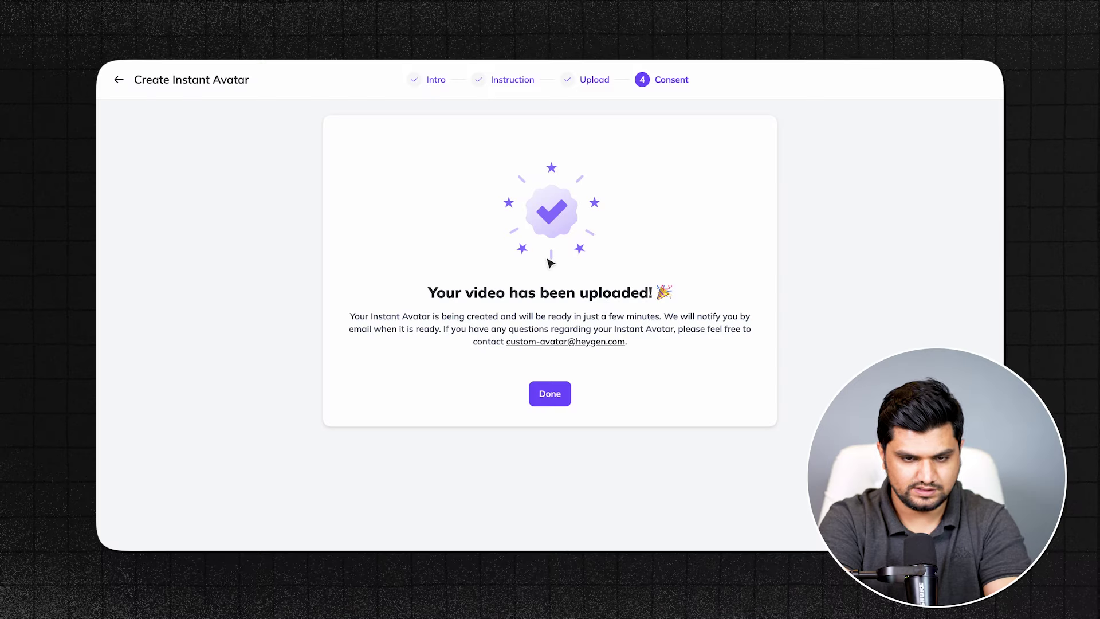
pyautogui.click(545, 398)
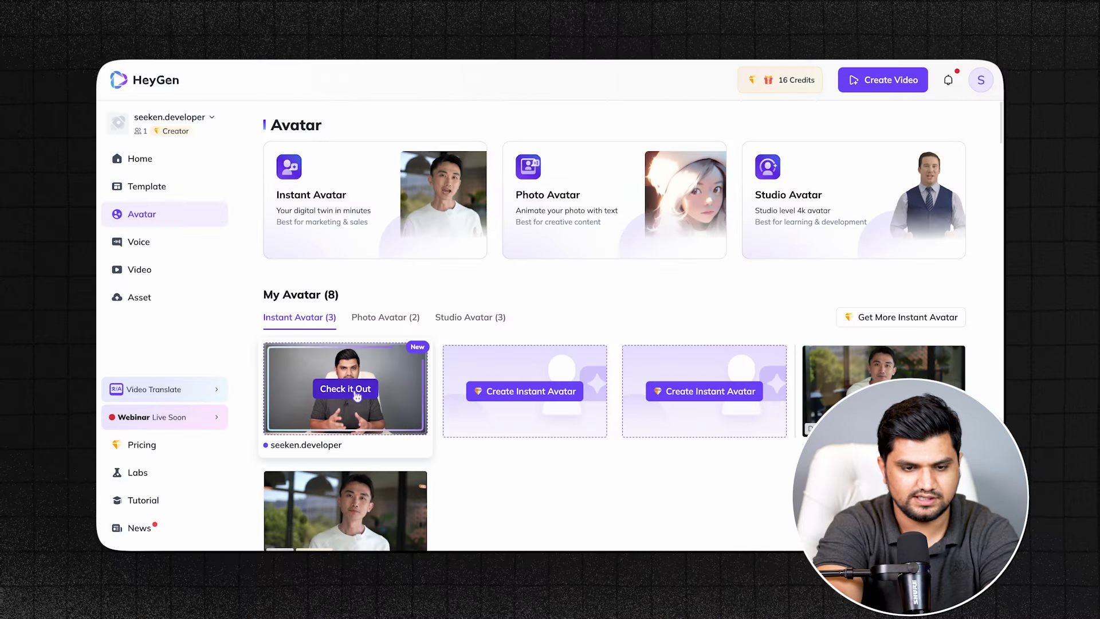
# Check out the newly created Instant Avatar, go through its introduction pages and play its preview video
pyautogui.click(355, 392)
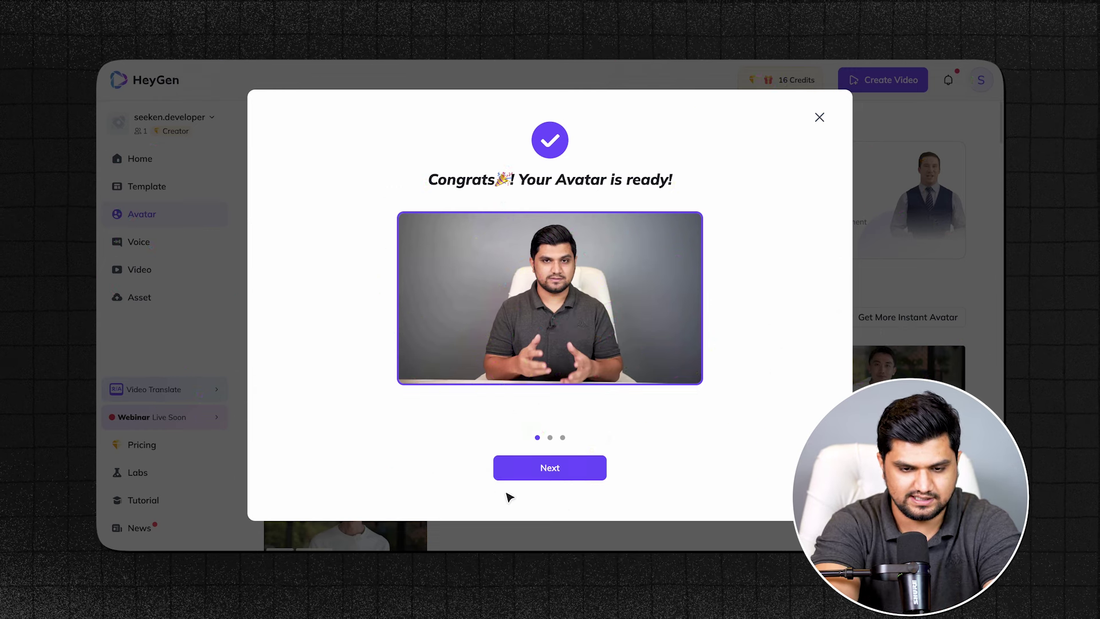
pyautogui.click(540, 473)
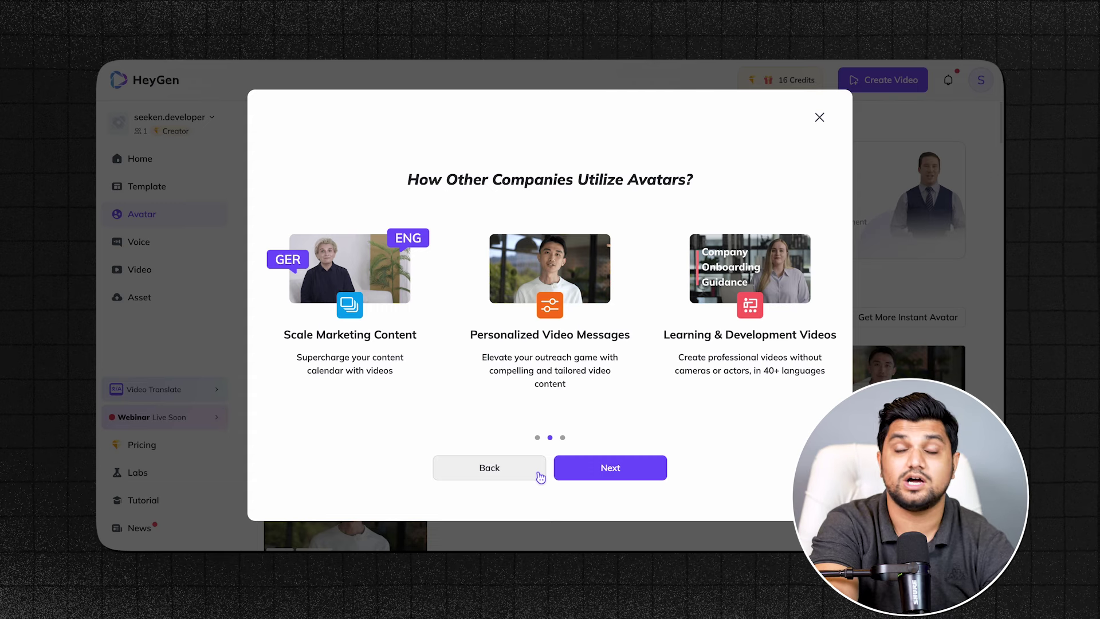
pyautogui.click(618, 468)
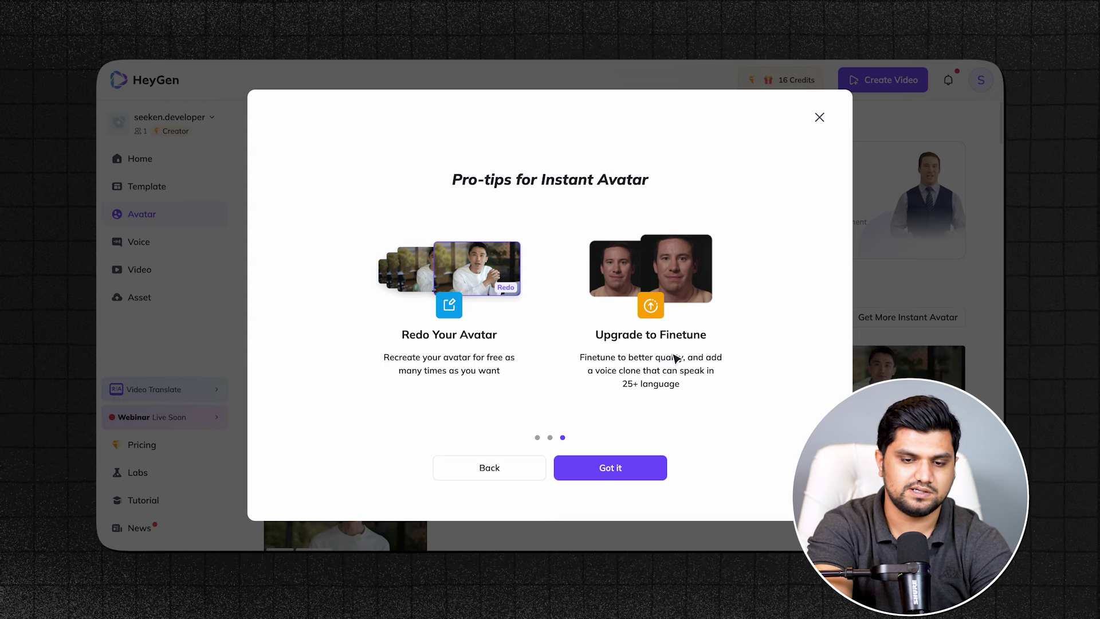
pyautogui.click(626, 474)
pyautogui.click(289, 426)
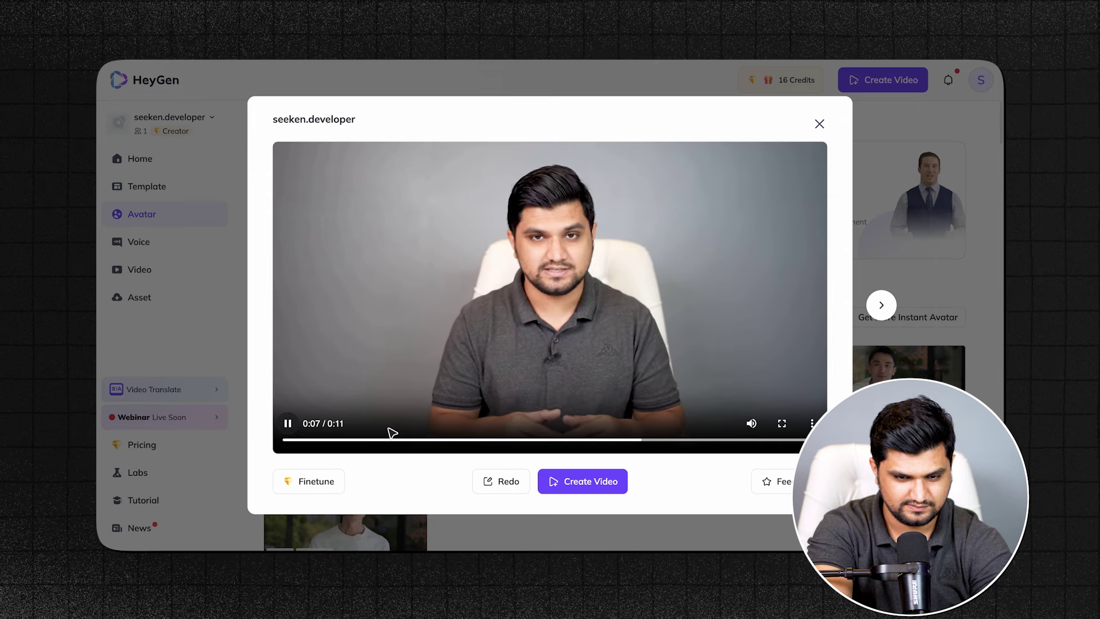
# Create a landscape video from the new avatar and record an audio script for it, playing back the recording
pyautogui.click(602, 486)
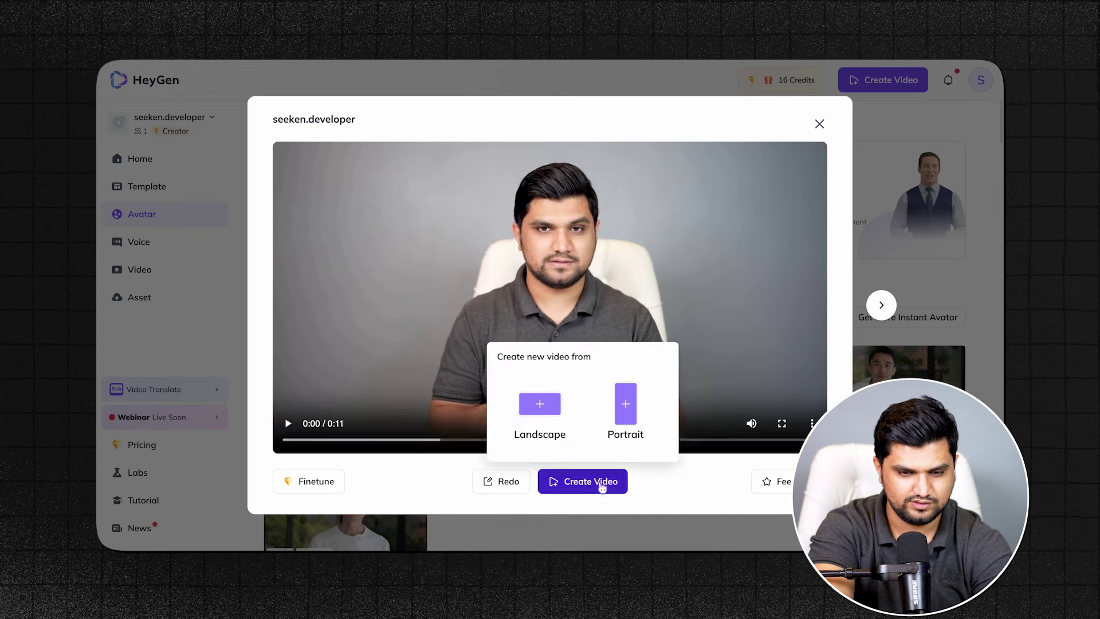
pyautogui.click(602, 485)
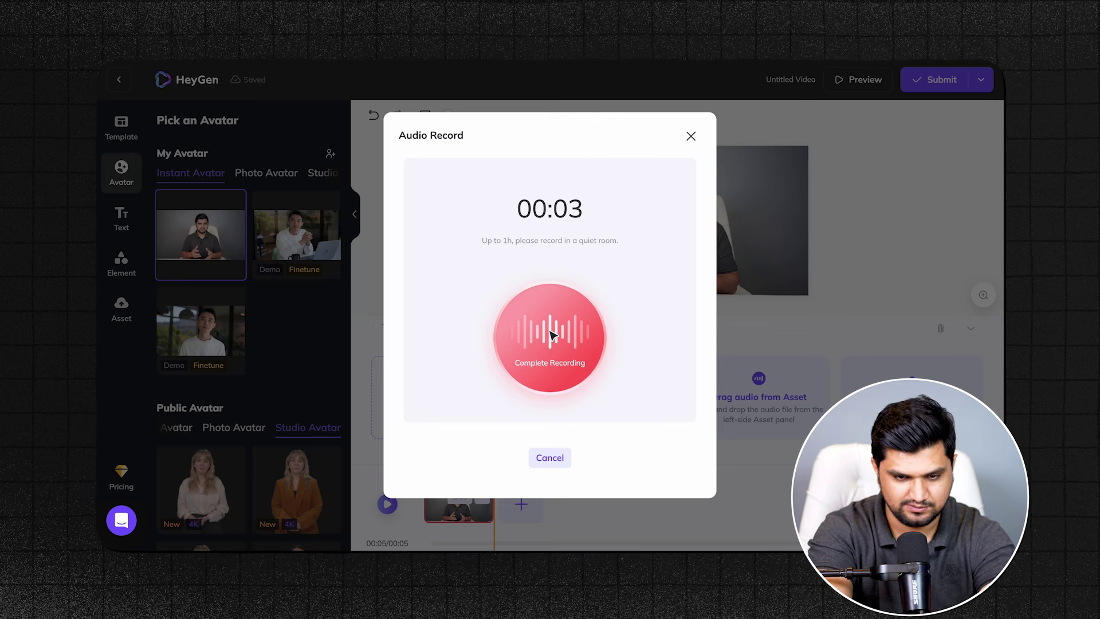
pyautogui.click(543, 414)
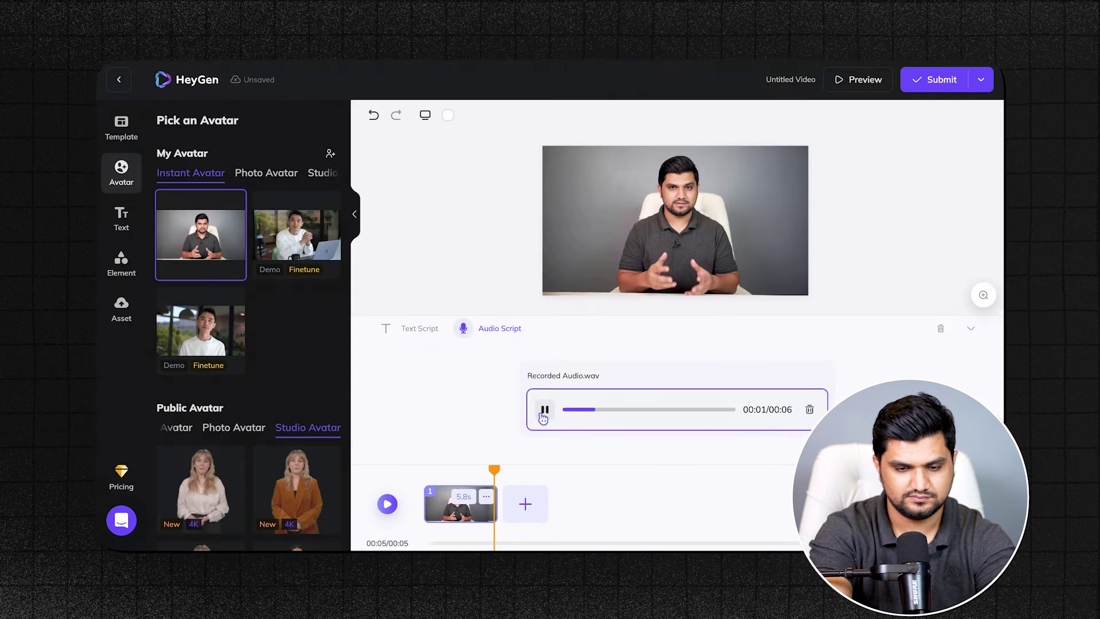